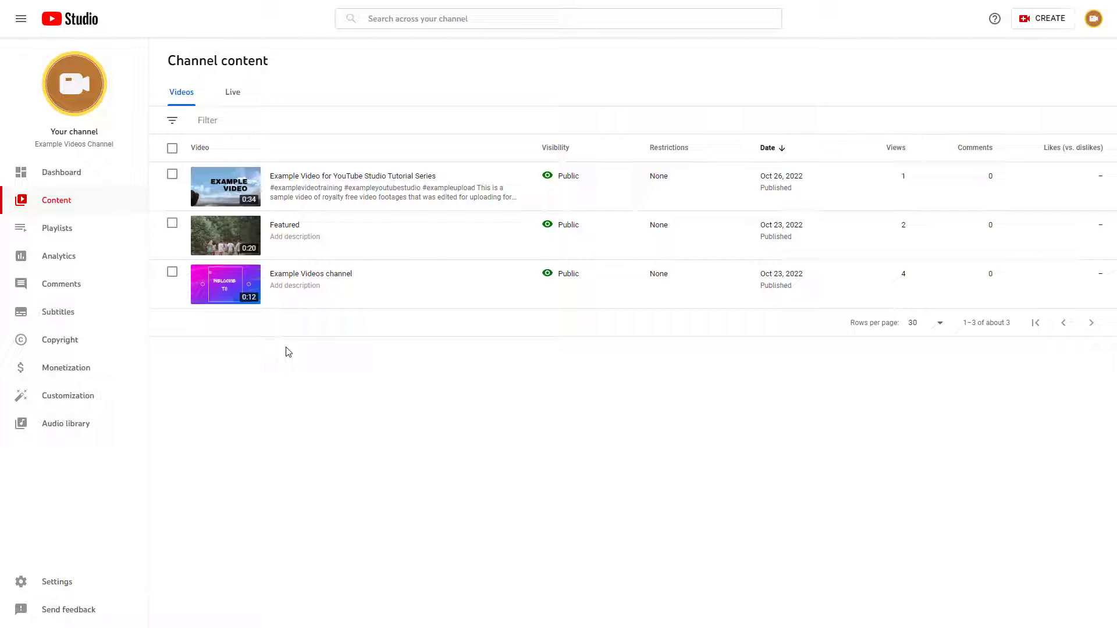
- Open "Example Video for YouTube Studio Tutorial Series" in the video editor
{"action": "mouse_move", "coordinate": [303, 181]}
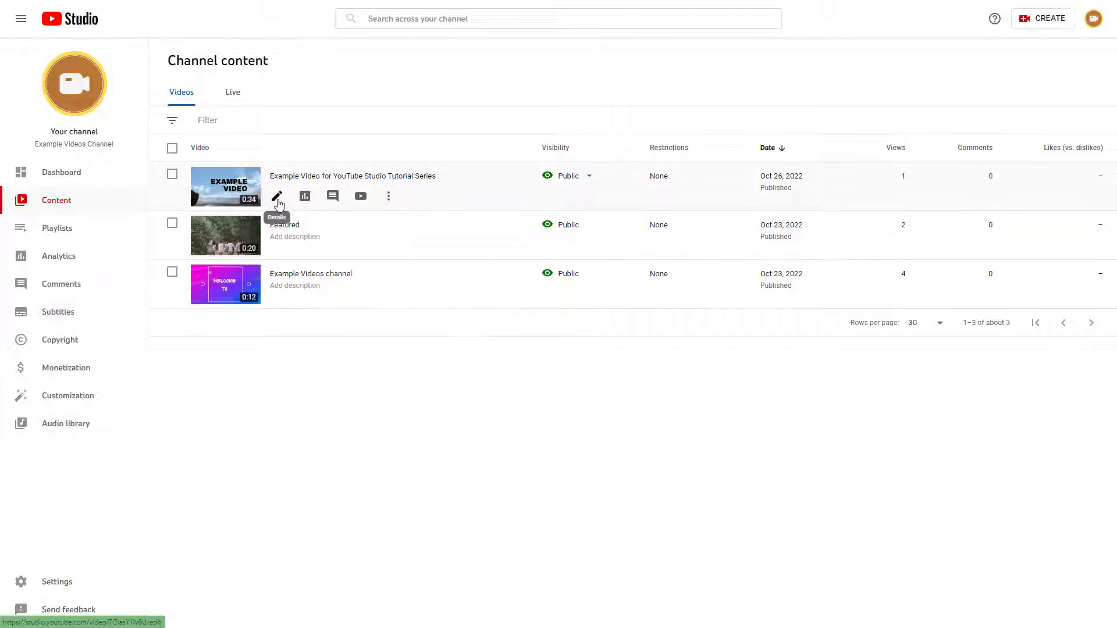
{"action": "left_click", "coordinate": [275, 199]}
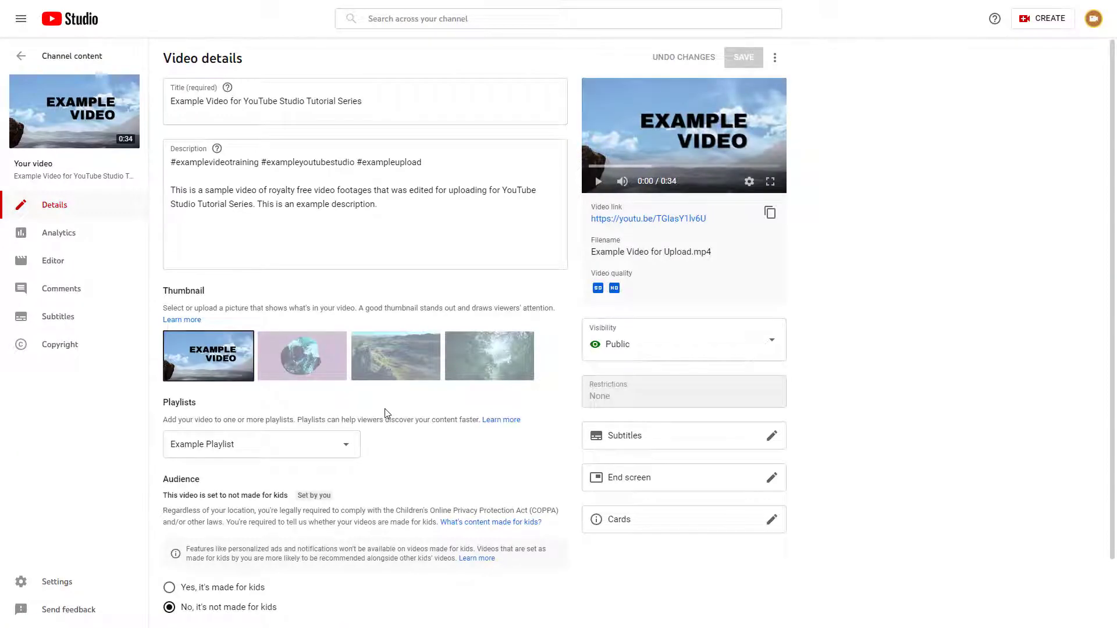
{"action": "left_click", "coordinate": [39, 273]}
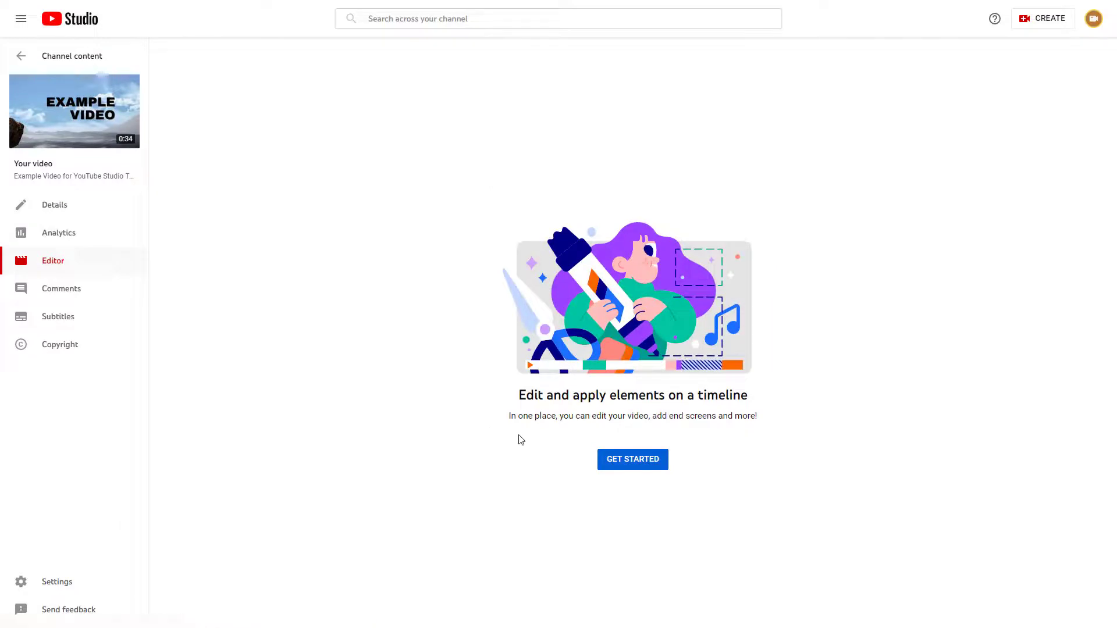
{"action": "left_click", "coordinate": [636, 466]}
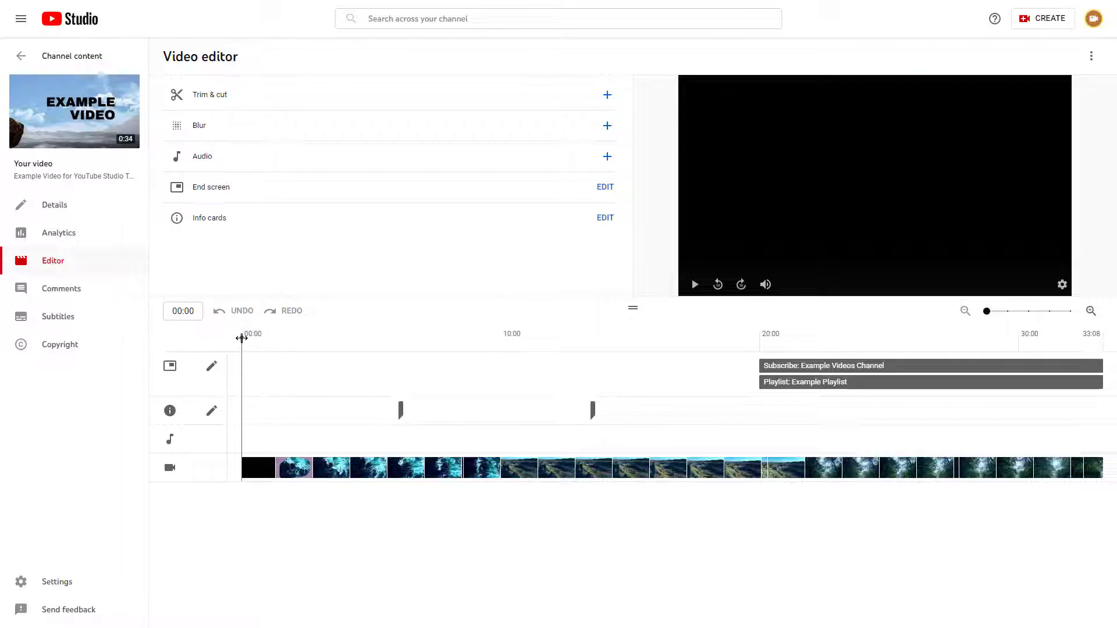
- Scrub the playhead through the opening seconds of the video at normal and enlarged timeline scale to examine the footage
{"action": "left_click_drag", "start_coordinate": [241, 338], "coordinate": [312, 453]}
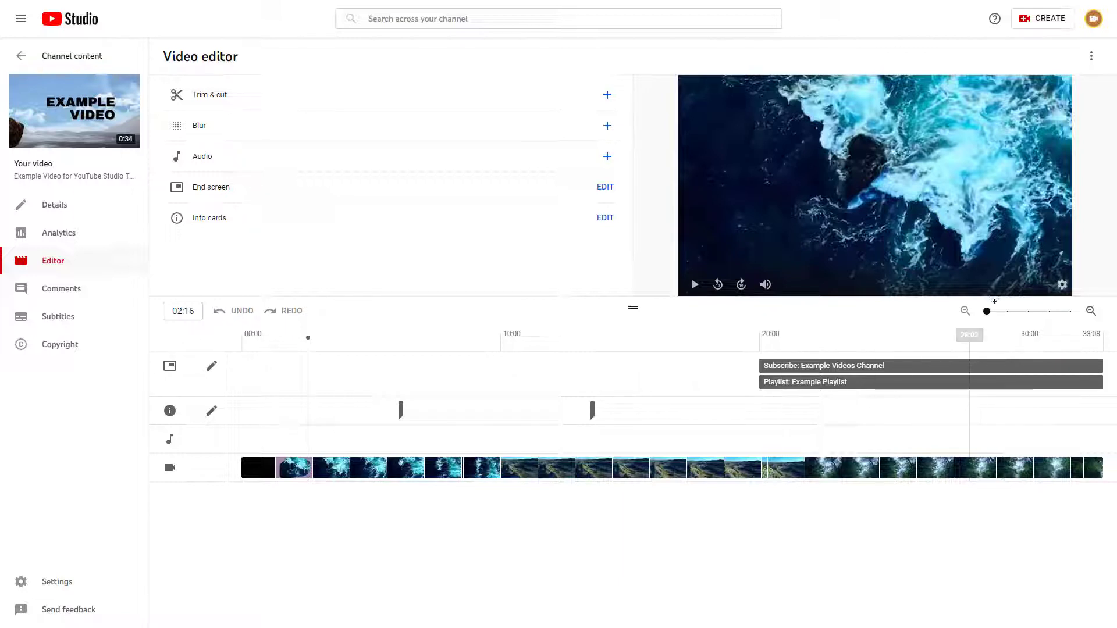
{"action": "left_click_drag", "start_coordinate": [987, 311], "coordinate": [952, 314]}
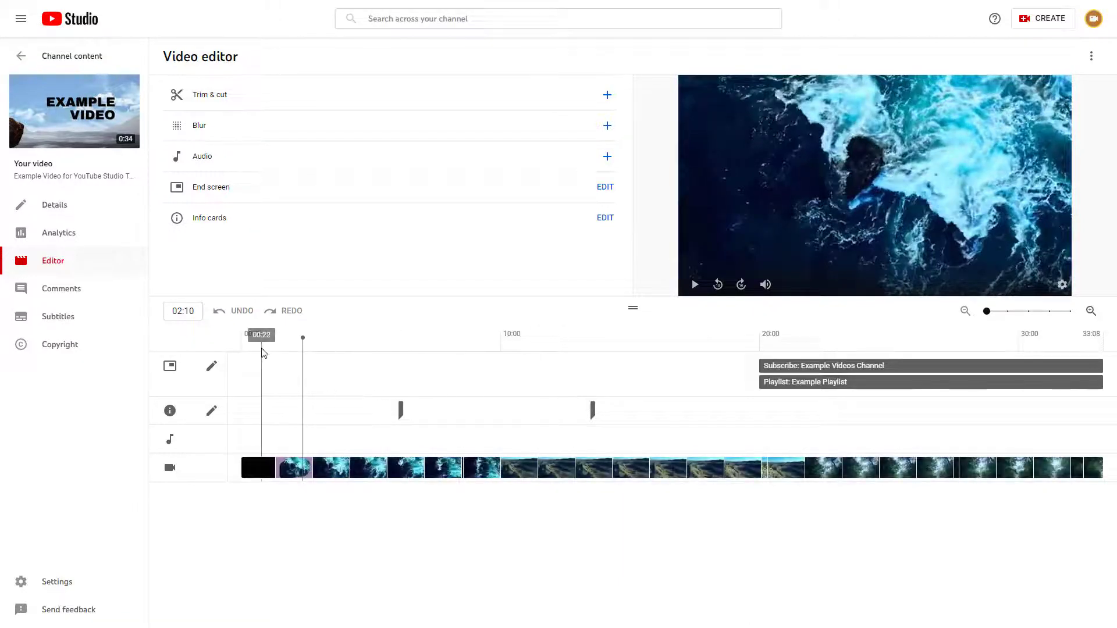
{"action": "left_click", "coordinate": [315, 337]}
{"action": "left_click", "coordinate": [348, 343]}
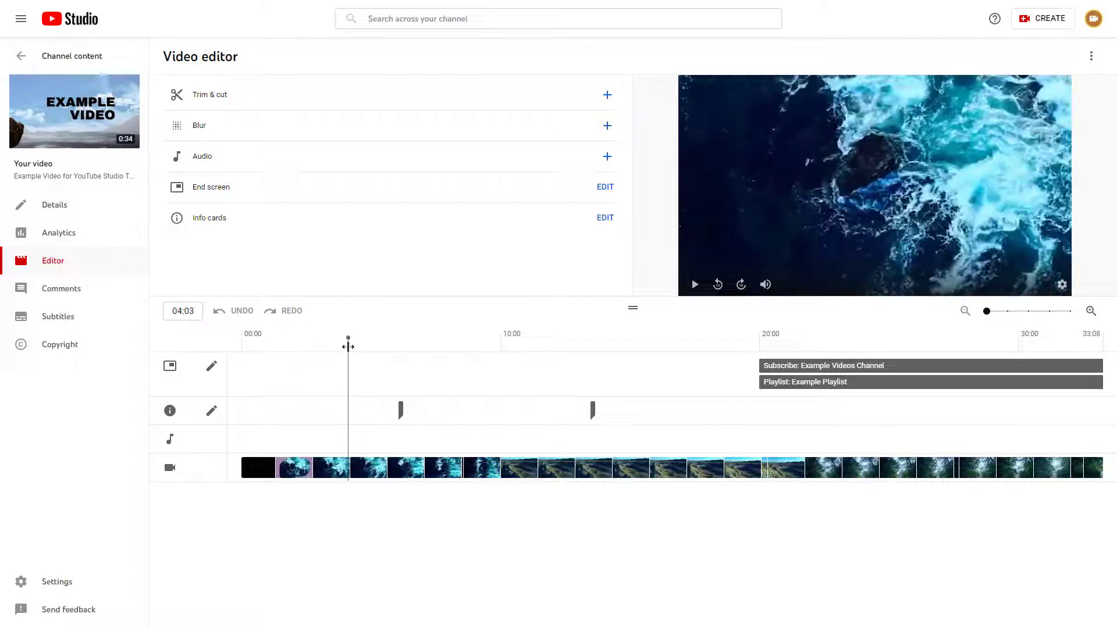
{"action": "mouse_move", "coordinate": [288, 358]}
{"action": "left_mouse_down"}
{"action": "mouse_move", "coordinate": [242, 357]}
{"action": "mouse_move", "coordinate": [269, 360]}
{"action": "left_mouse_up"}
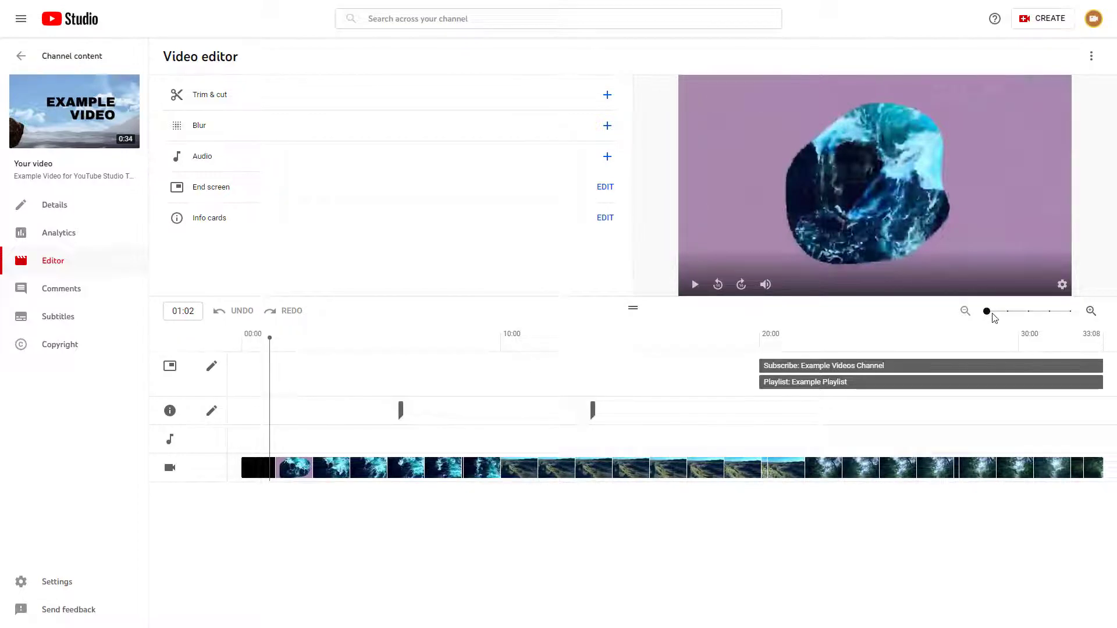
{"action": "left_click_drag", "start_coordinate": [994, 314], "coordinate": [1006, 312]}
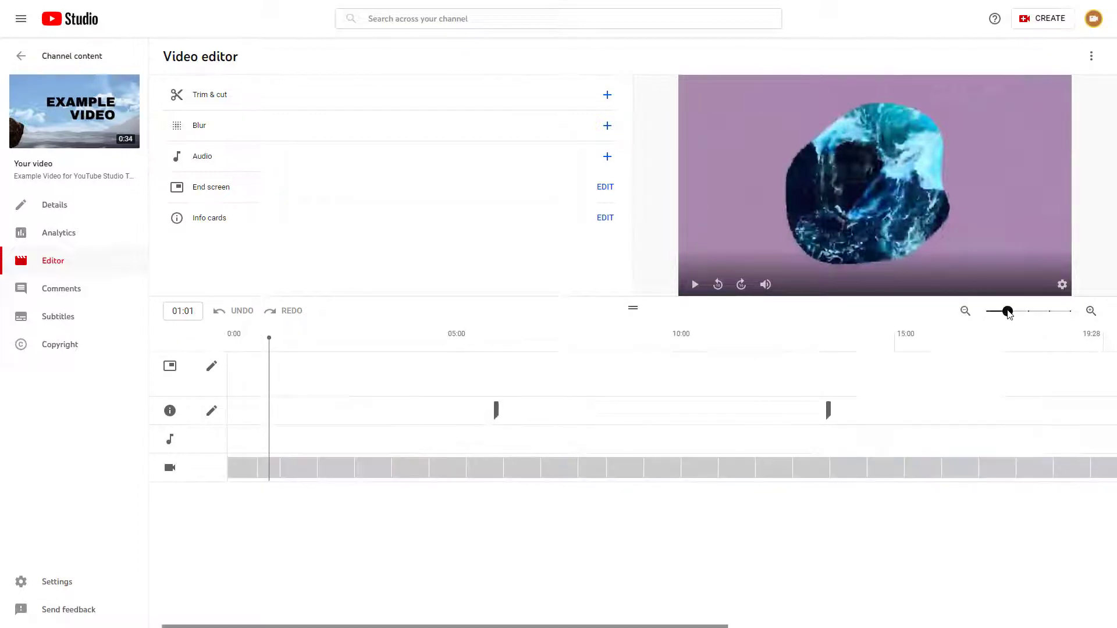
{"action": "left_click", "coordinate": [286, 353]}
{"action": "left_click_drag", "start_coordinate": [285, 353], "coordinate": [328, 366]}
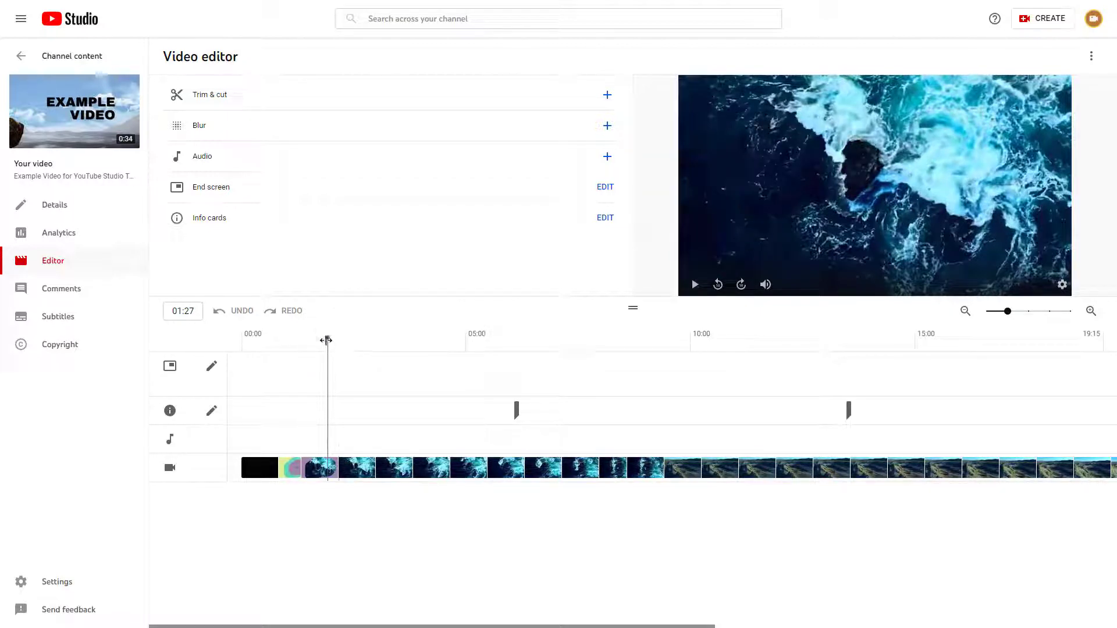
{"action": "mouse_move", "coordinate": [326, 340]}
{"action": "left_mouse_down"}
{"action": "mouse_move", "coordinate": [242, 349]}
{"action": "mouse_move", "coordinate": [315, 349]}
{"action": "left_mouse_up"}
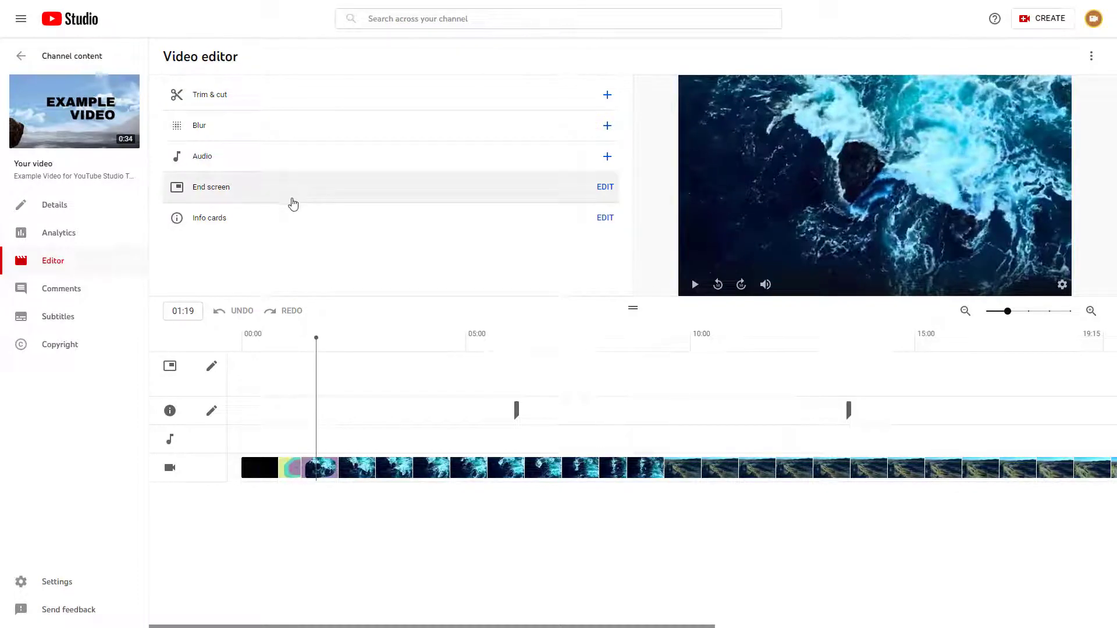
- Start Trim & cut, trim the beginning of the video to 03:00, and preview the trimmed playback briefly
{"action": "left_click", "coordinate": [335, 94]}
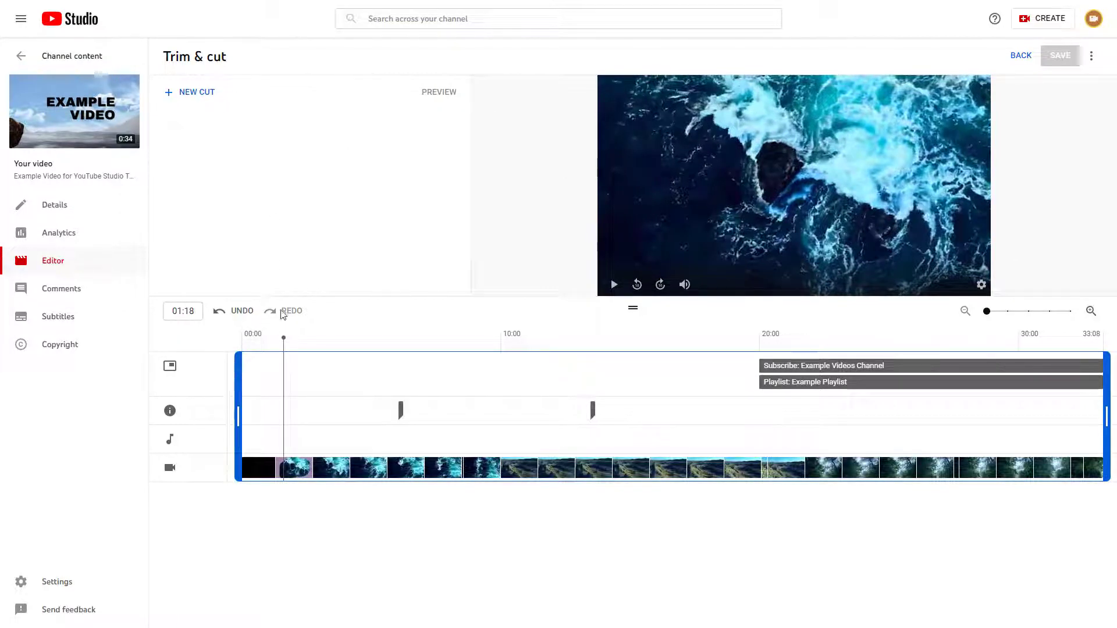
{"action": "left_click_drag", "start_coordinate": [239, 412], "coordinate": [320, 415]}
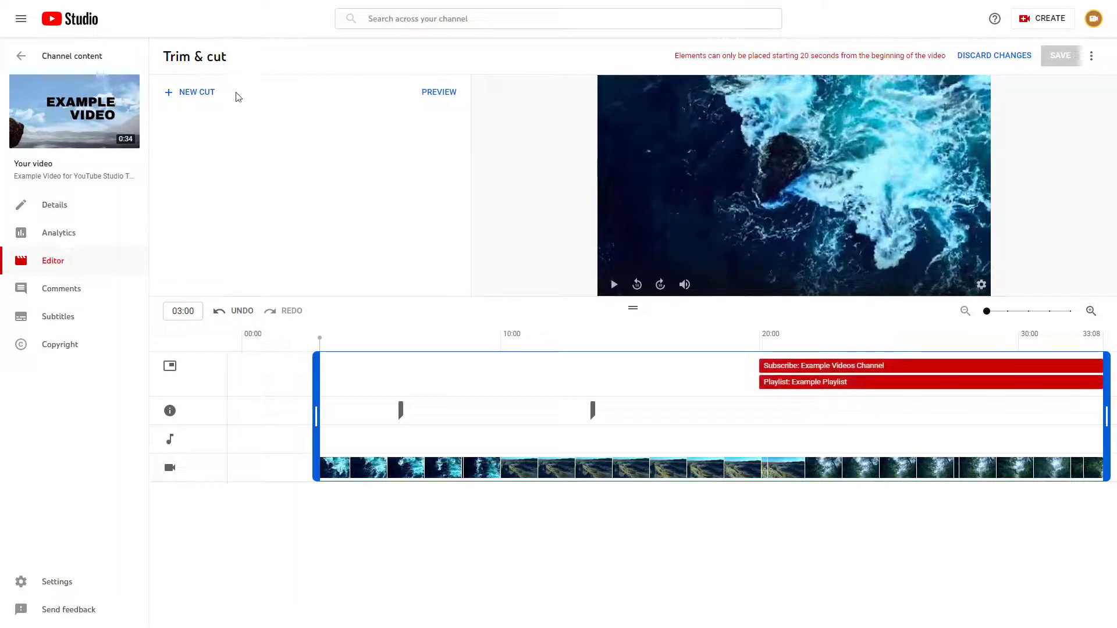
{"action": "left_click", "coordinate": [452, 93]}
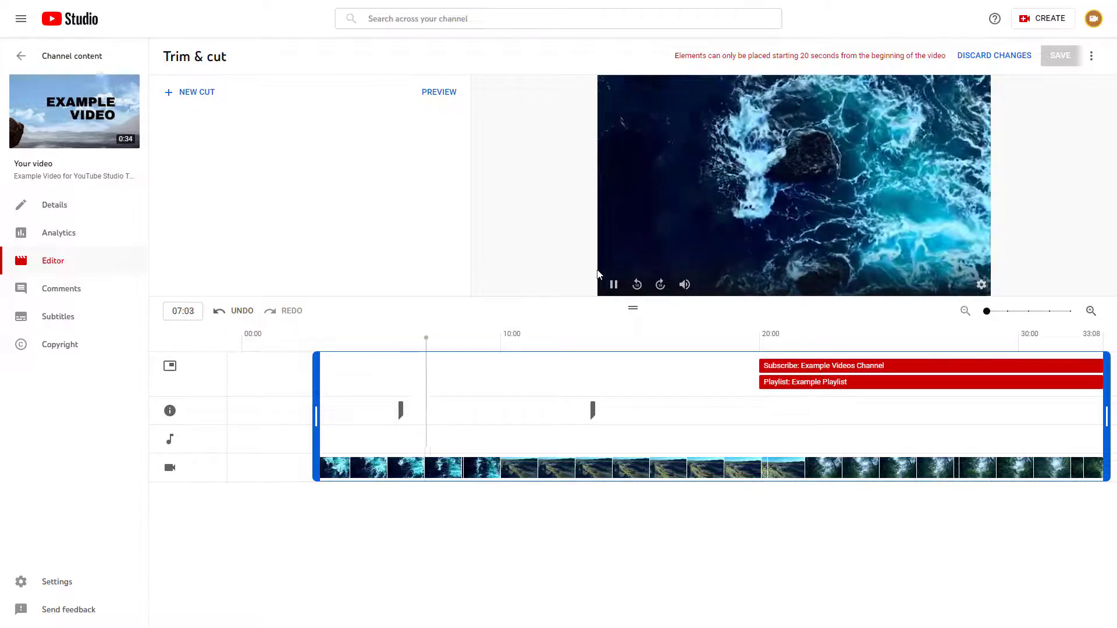
{"action": "left_click", "coordinate": [613, 284]}
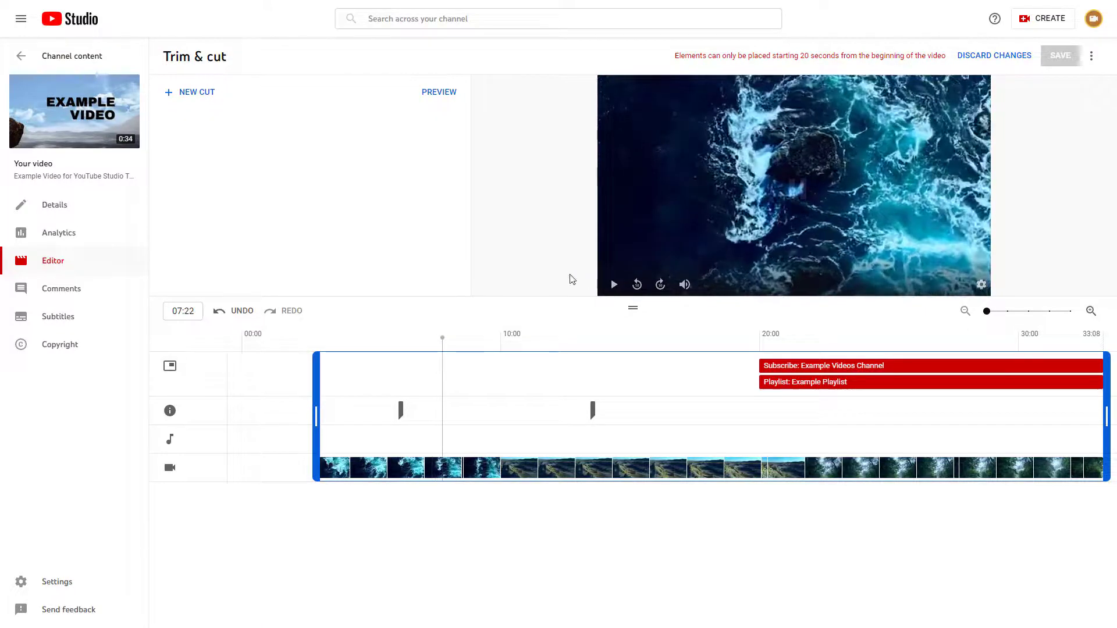
- Add a new cut from 07:24 to 21:02, apply it, and preview the edited video
{"action": "left_click", "coordinate": [185, 95]}
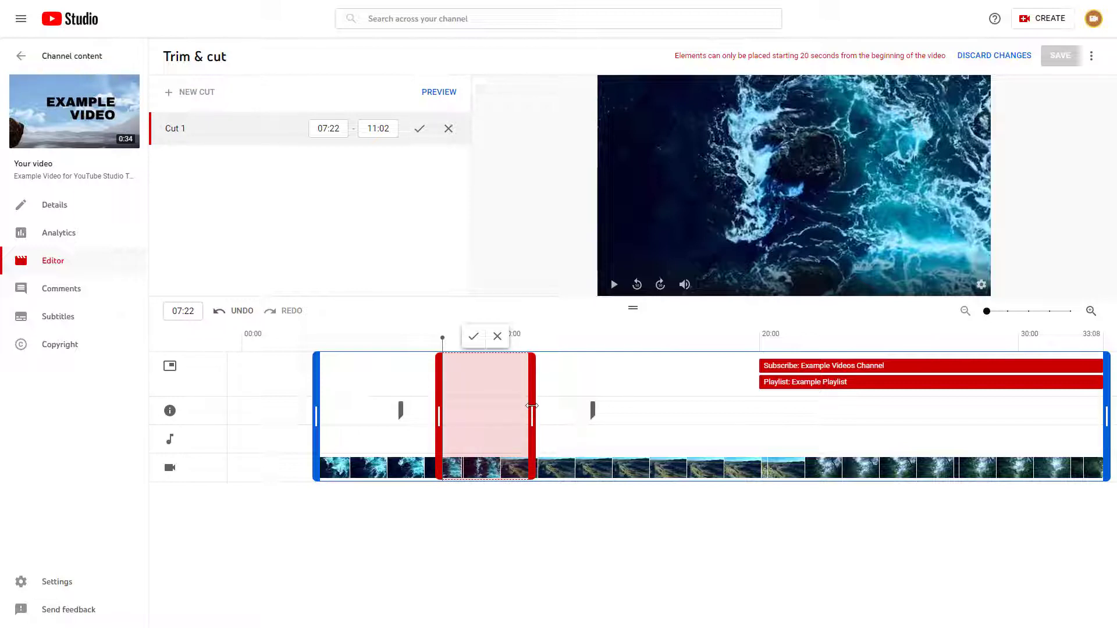
{"action": "left_click_drag", "start_coordinate": [531, 406], "coordinate": [673, 414]}
{"action": "left_click_drag", "start_coordinate": [438, 410], "coordinate": [494, 413]}
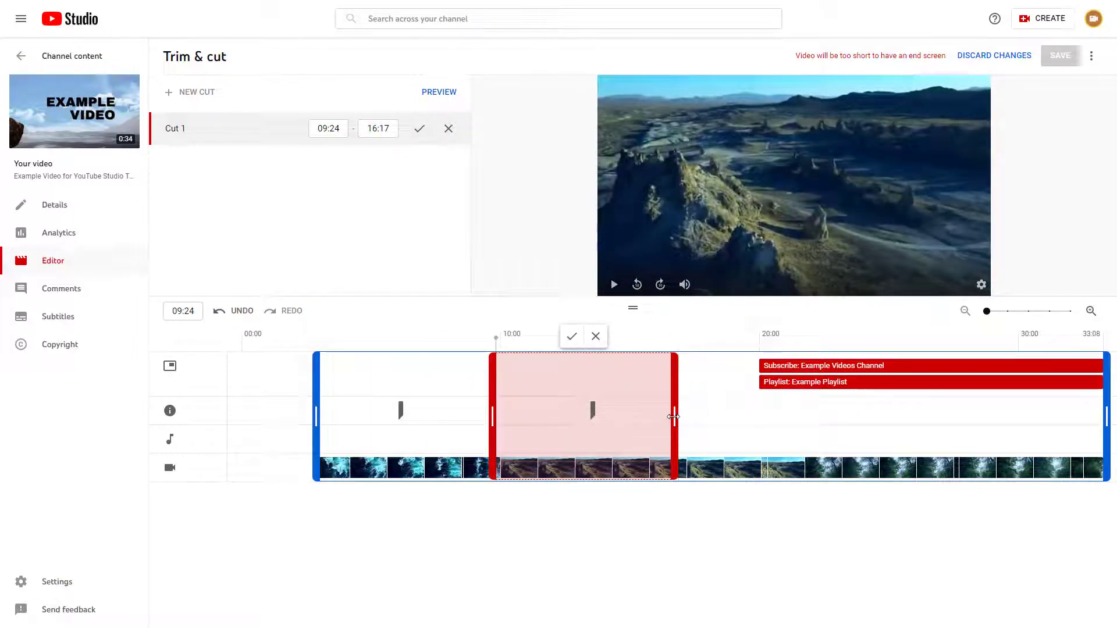
{"action": "left_click_drag", "start_coordinate": [494, 412], "coordinate": [442, 426]}
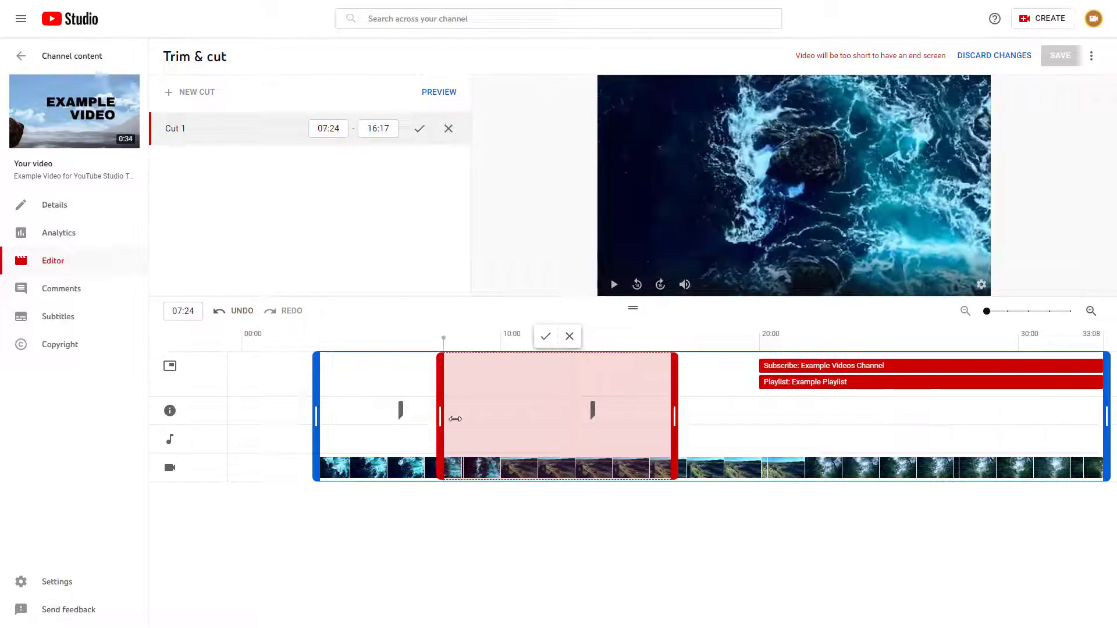
{"action": "left_click_drag", "start_coordinate": [676, 399], "coordinate": [791, 401]}
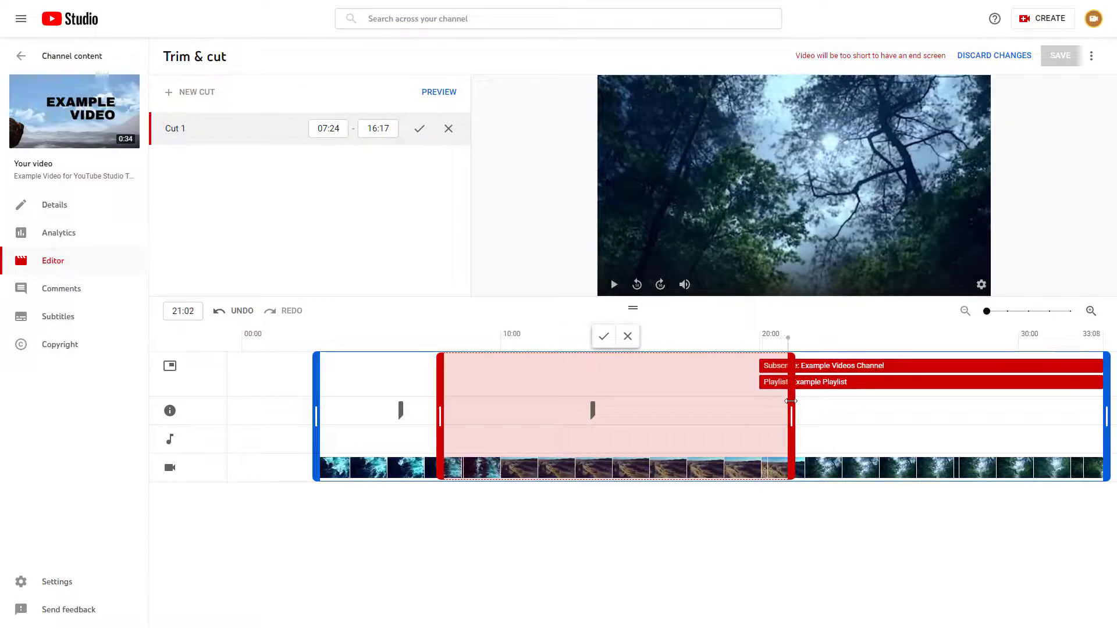
{"action": "left_click", "coordinate": [419, 129]}
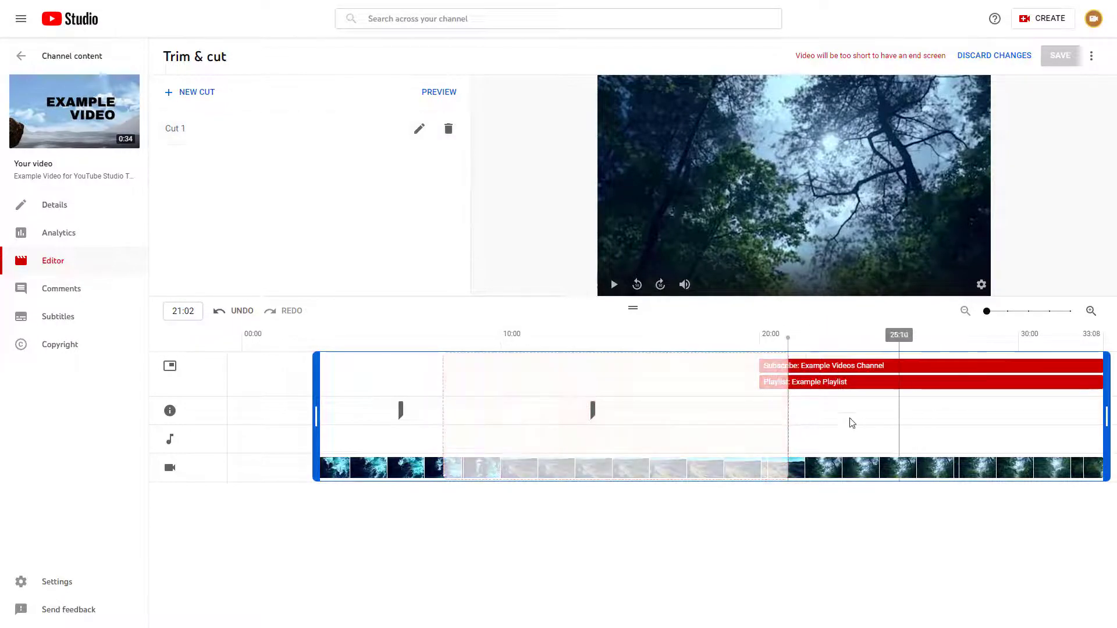
{"action": "left_click", "coordinate": [438, 91]}
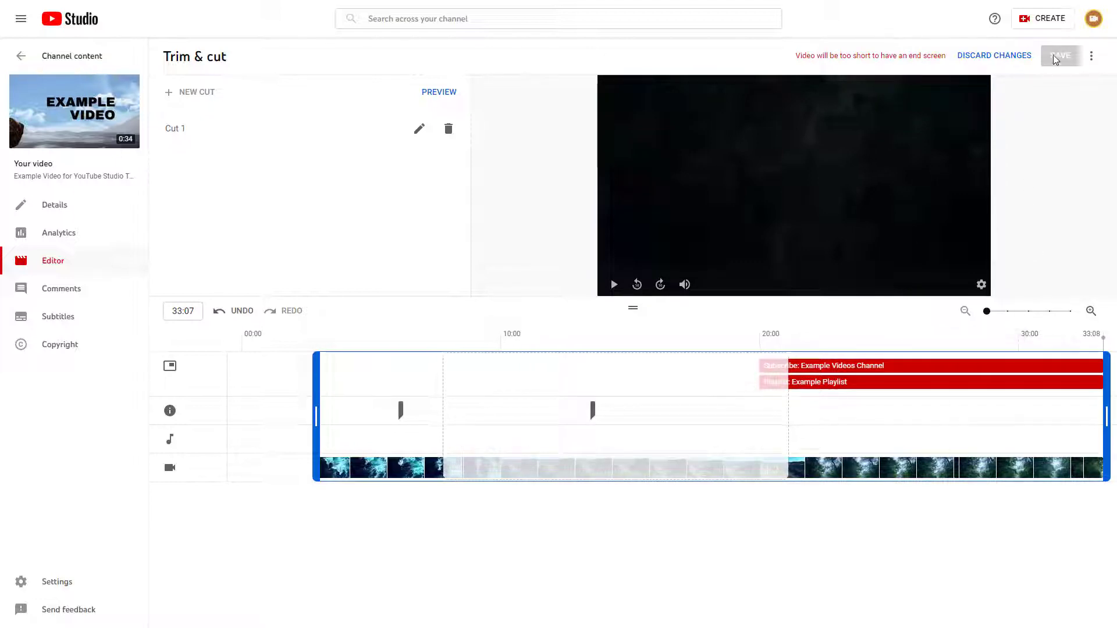
- Shorten Cut 1 so it ends at 09:12 and restore the trimmed start of the video to 00:00
{"action": "left_click", "coordinate": [768, 414]}
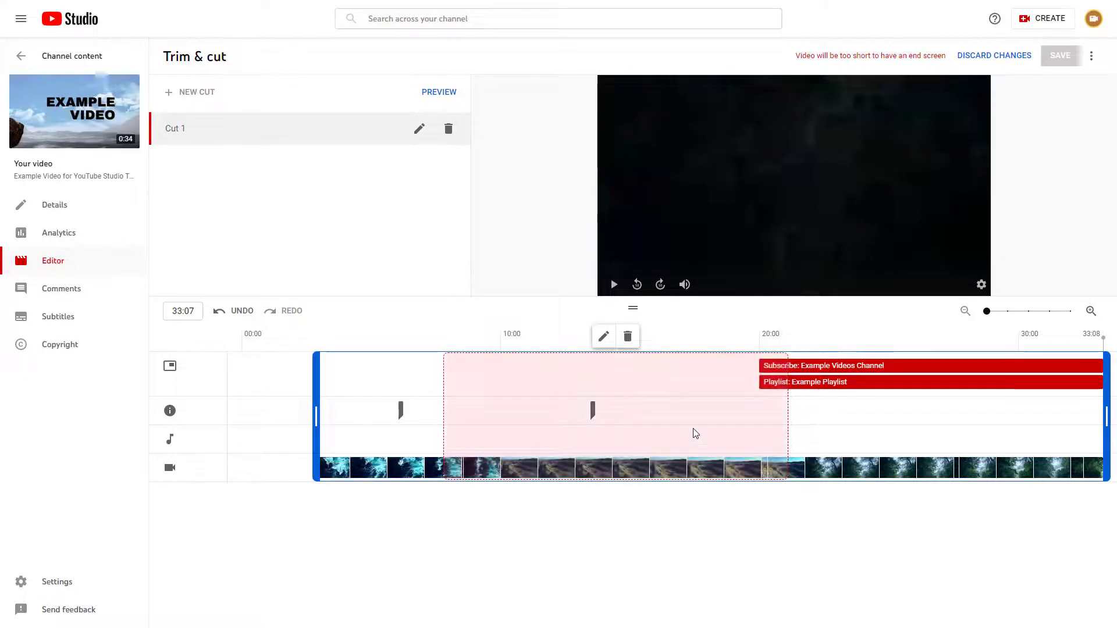
{"action": "left_click", "coordinate": [418, 128]}
{"action": "left_click", "coordinate": [368, 128]}
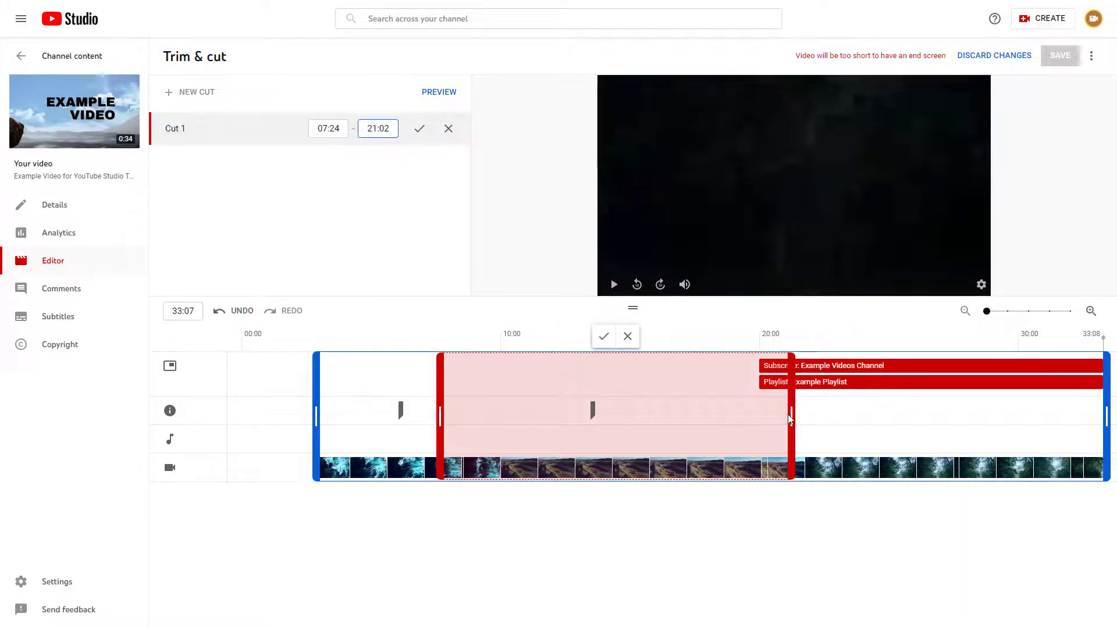
{"action": "left_click_drag", "start_coordinate": [789, 419], "coordinate": [488, 427]}
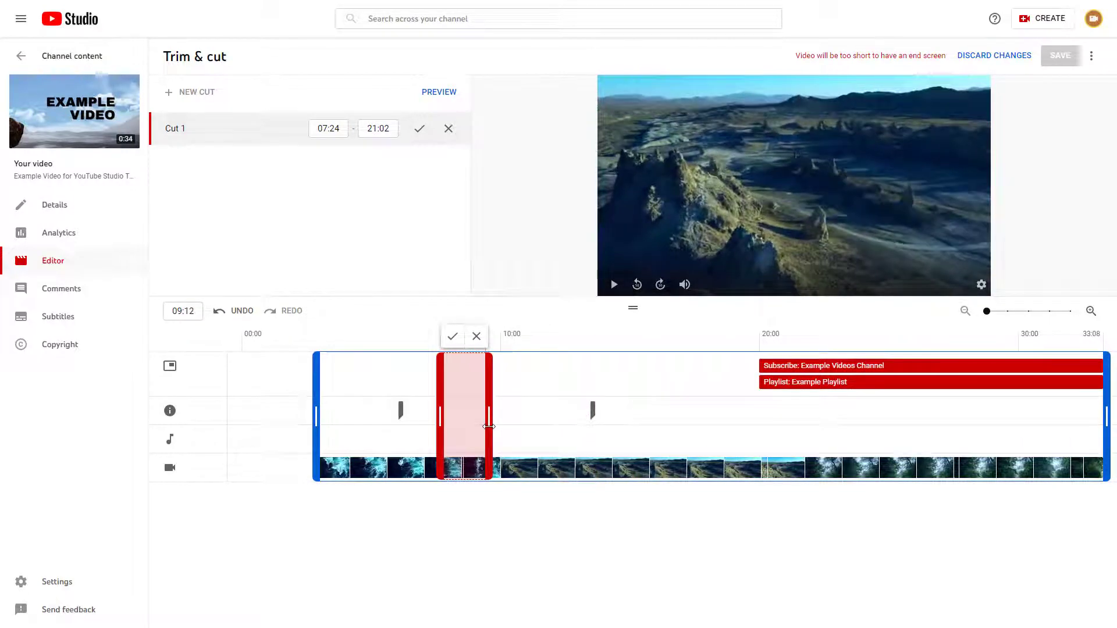
{"action": "left_click", "coordinate": [419, 131]}
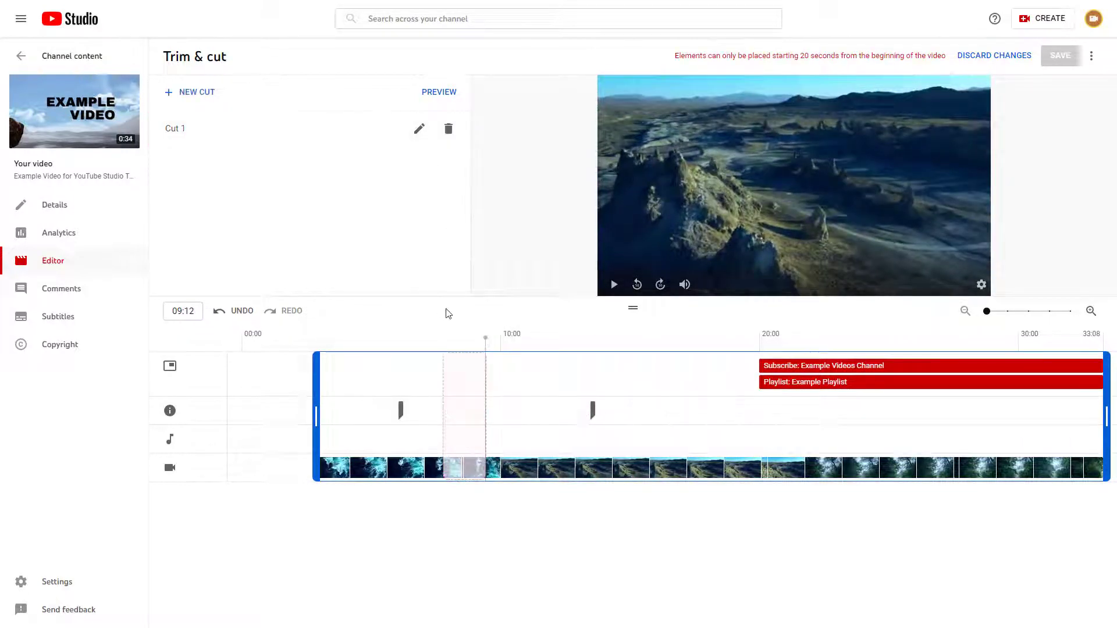
{"action": "left_click_drag", "start_coordinate": [315, 389], "coordinate": [240, 394]}
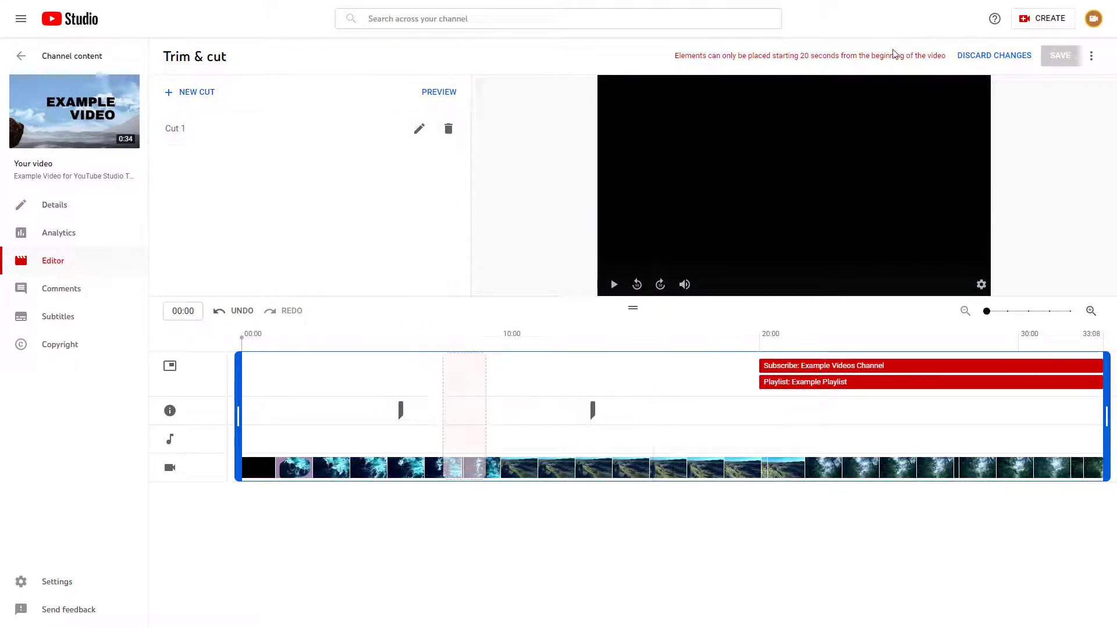
- Try to move the Subscribe and Playlist end screen elements along the timeline
{"action": "left_click", "coordinate": [871, 367]}
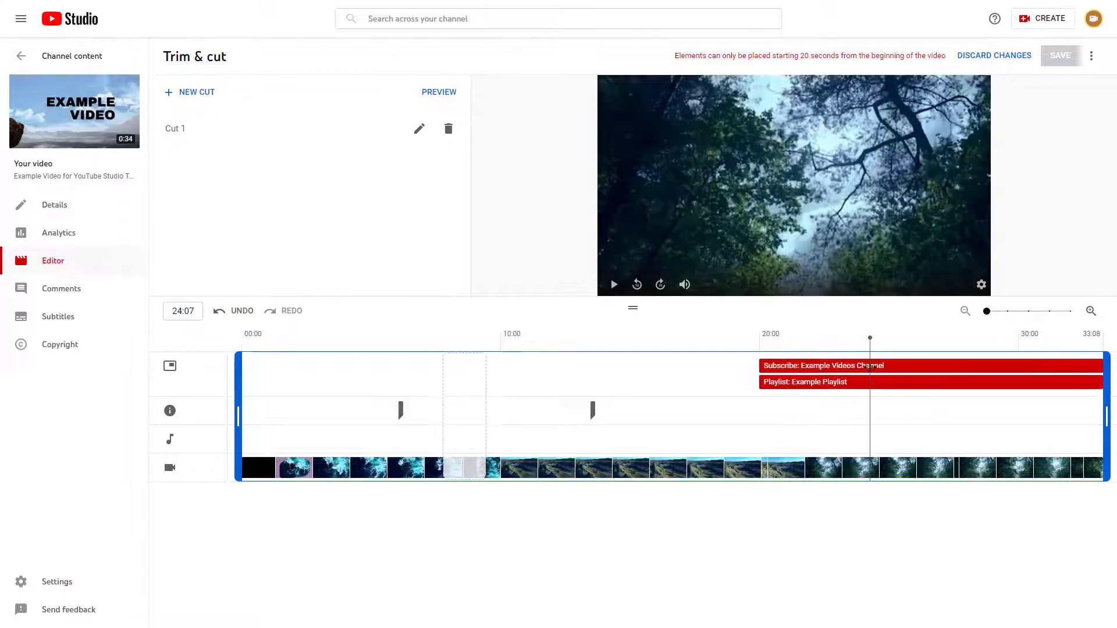
{"action": "left_click", "coordinate": [788, 367]}
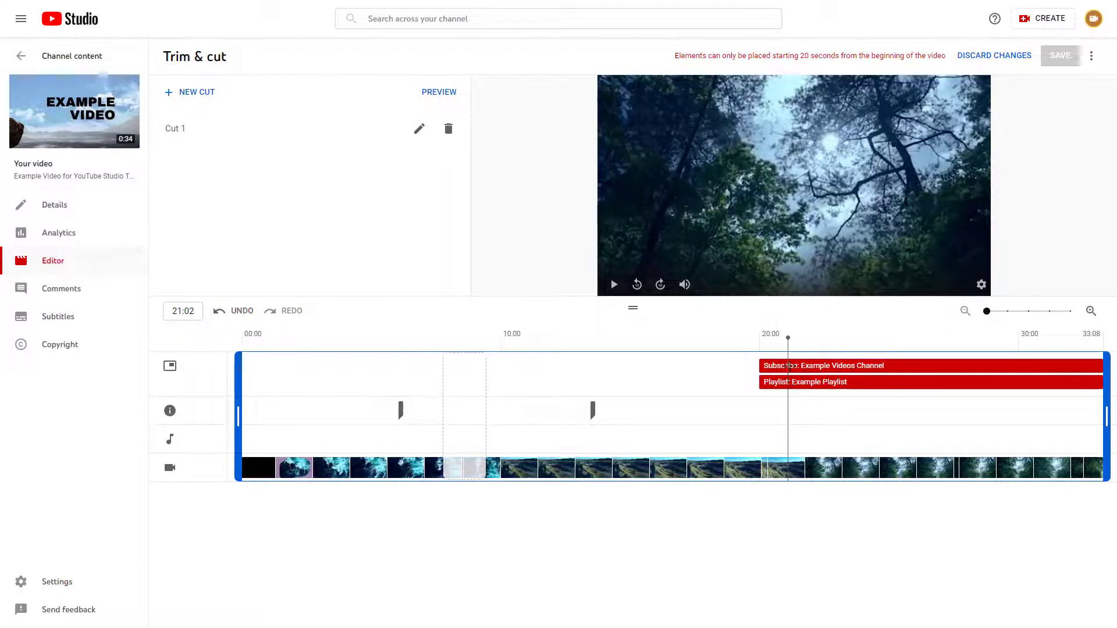
{"action": "left_click", "coordinate": [780, 360]}
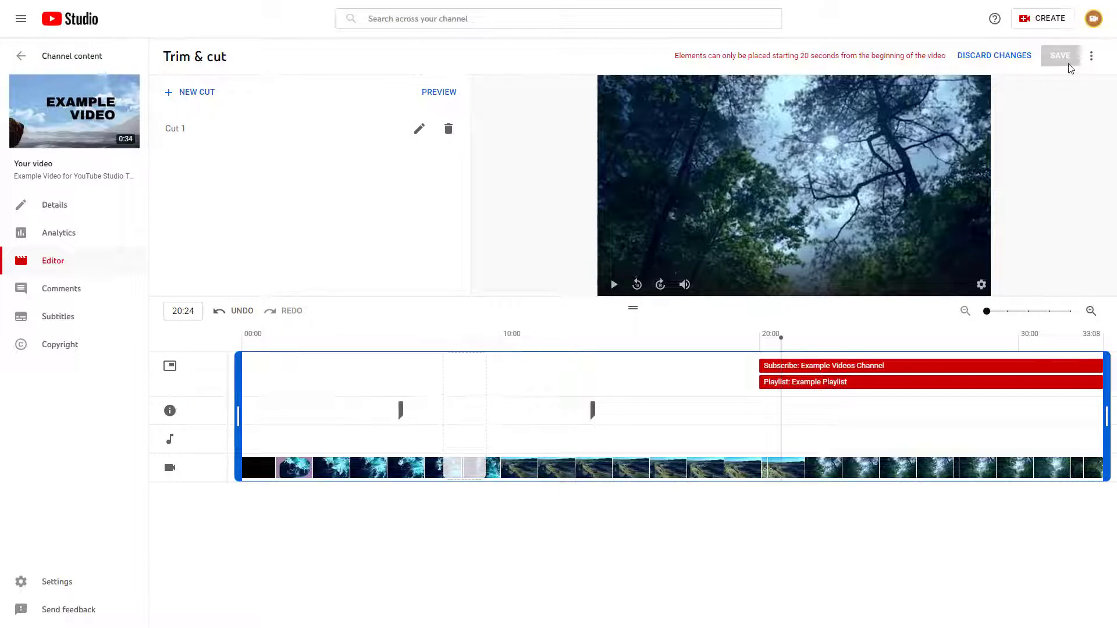
{"action": "left_click", "coordinate": [804, 379]}
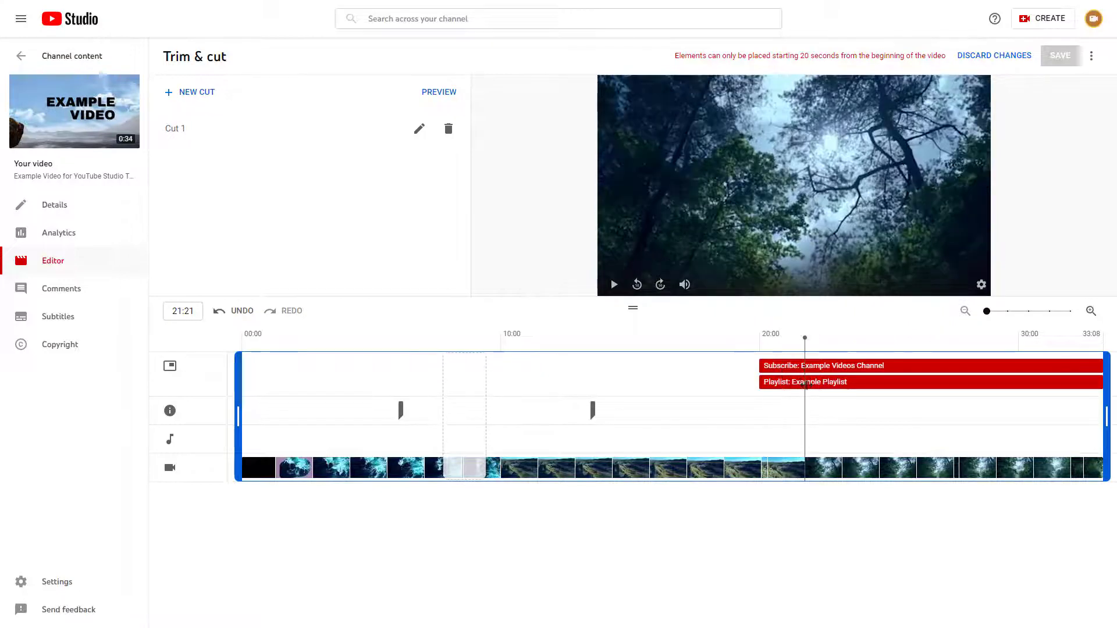
{"action": "left_click_drag", "start_coordinate": [804, 385], "coordinate": [801, 384]}
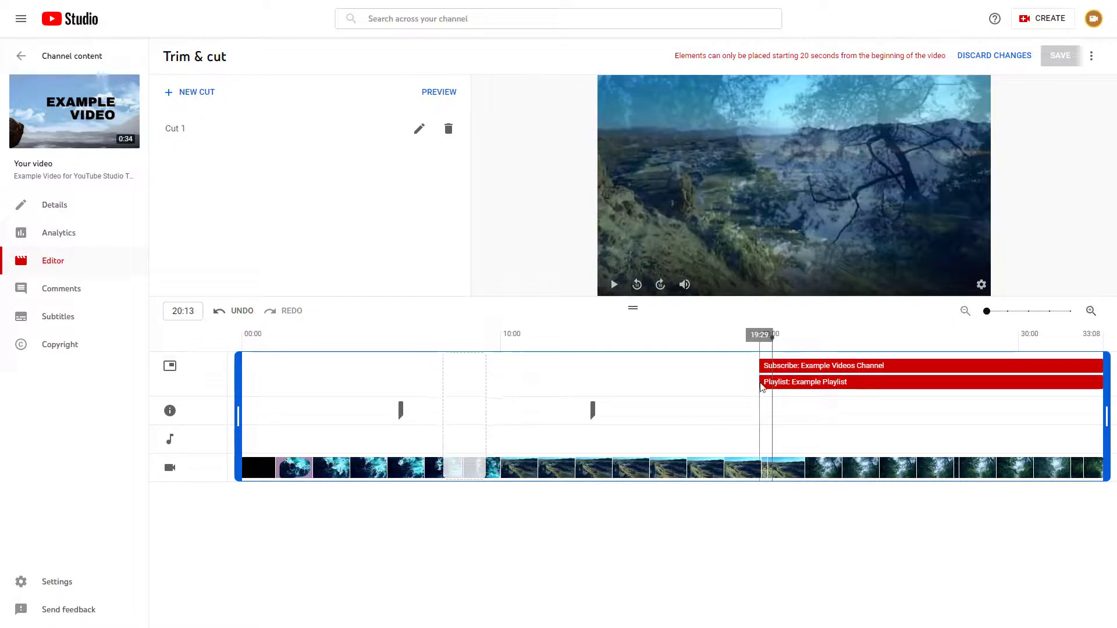
{"action": "left_click_drag", "start_coordinate": [762, 385], "coordinate": [783, 386]}
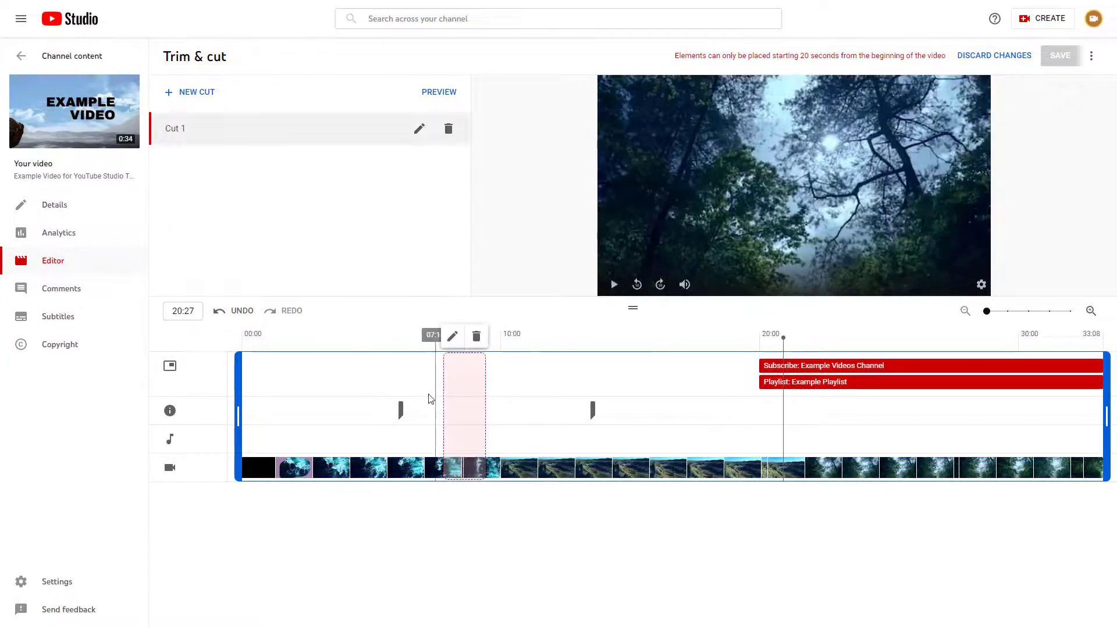